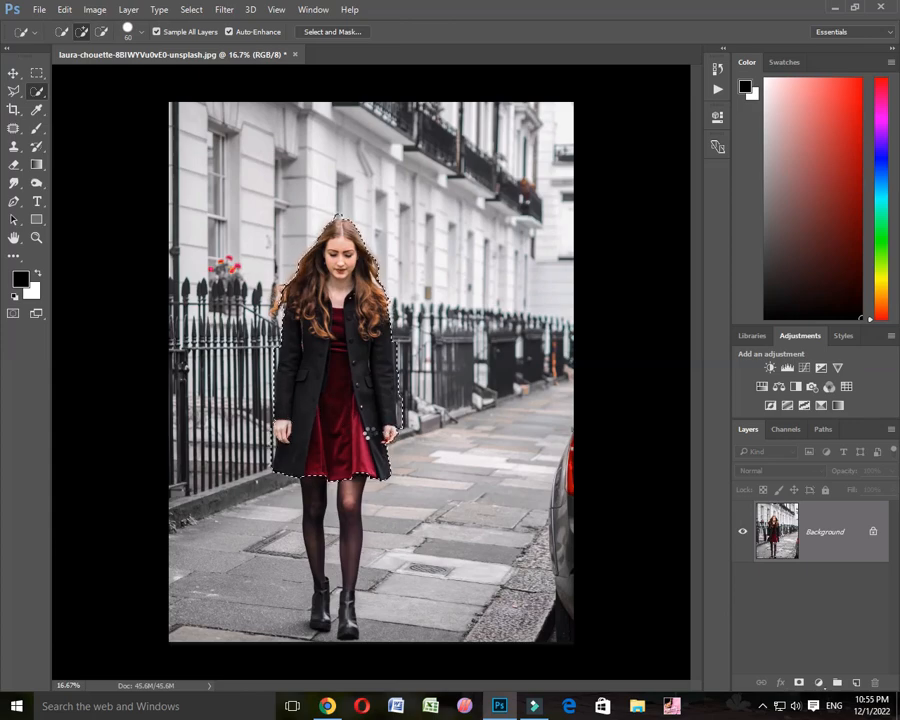
Extend the quick selection over the woman's legs and boots, and copy her onto a new layer
left_click_drag(350, 490, 346, 610)
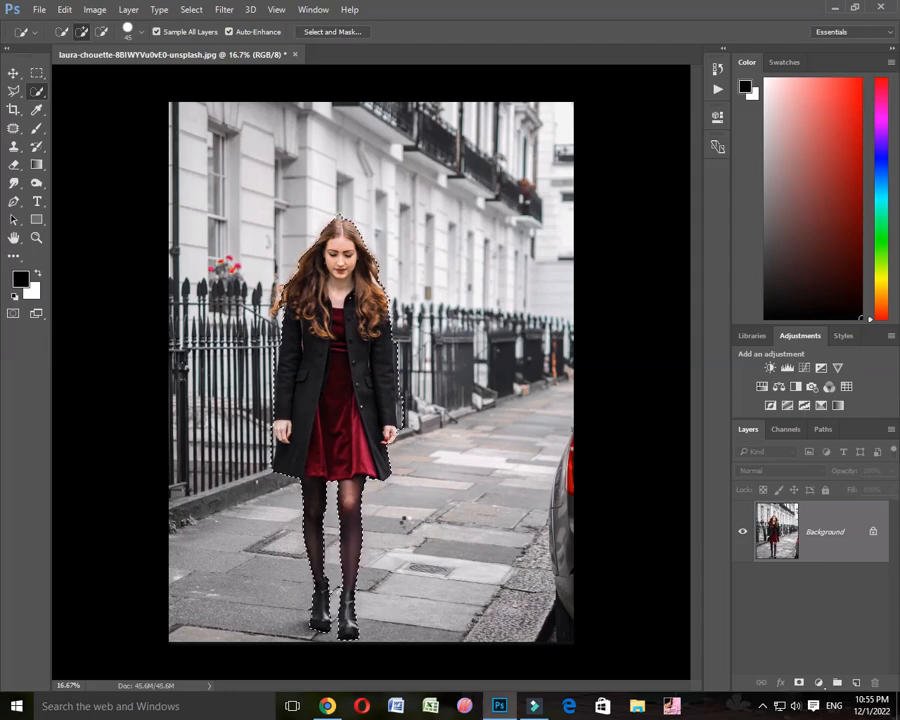
left_click(287, 369)
key("ctrl+j")
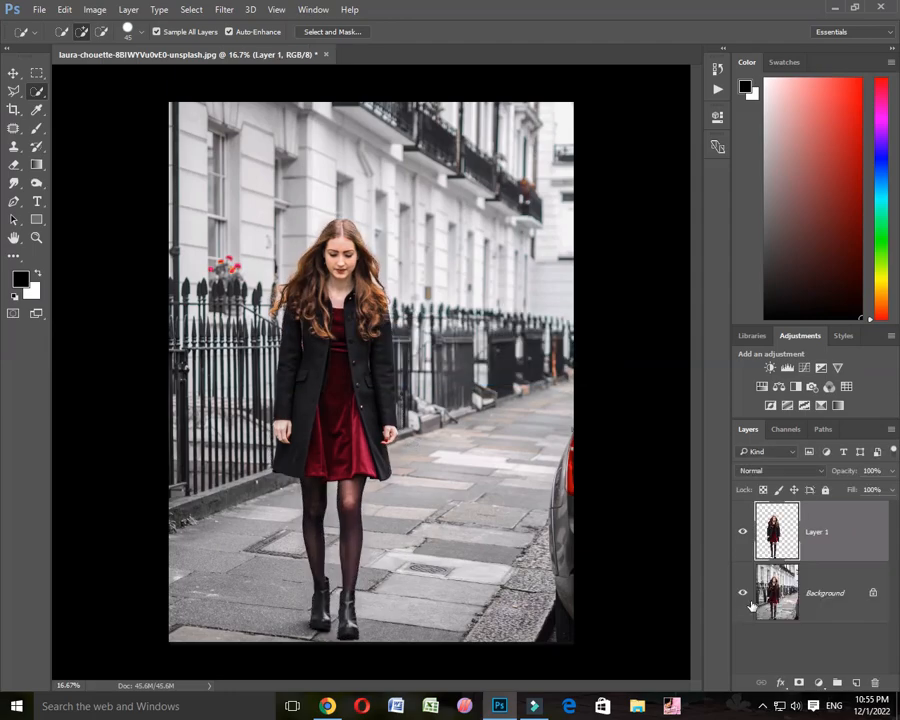
Hide the Background layer and cut away the leftover fence fragments beside the coat sleeves and hand with the Polygonal Lasso
left_click(742, 593)
scroll(400, 352, "up", 3)
key("l")
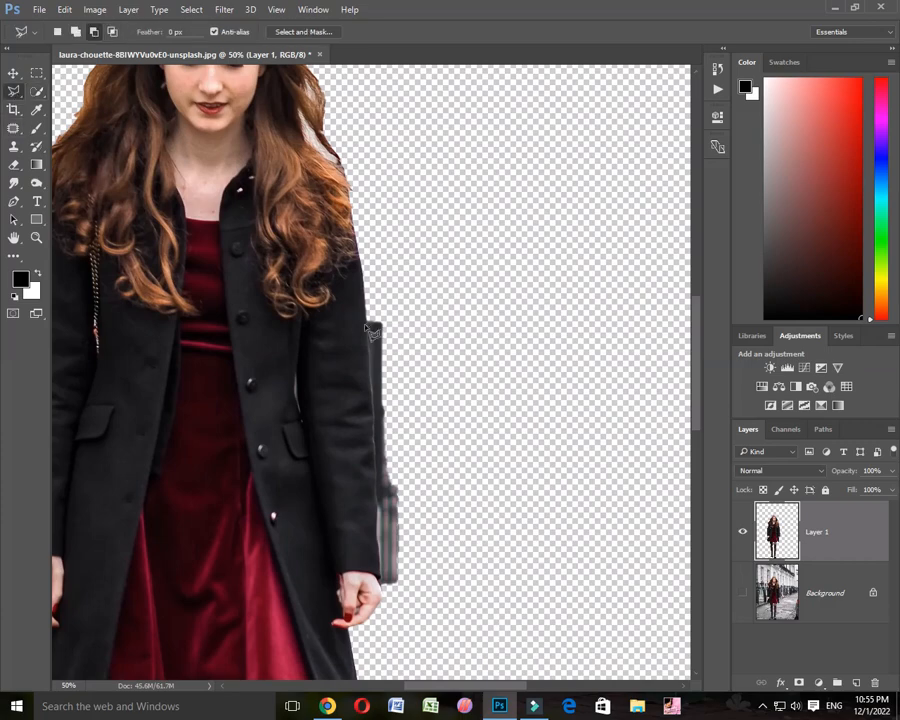
left_click(367, 323)
mouse_move(406, 611)
left_mouse_down()
mouse_move(430, 402)
mouse_move(380, 305)
left_mouse_up()
left_click_drag(115, 546, 433, 386)
mouse_move(318, 541)
left_mouse_down()
mouse_move(328, 472)
mouse_move(320, 436)
left_mouse_up()
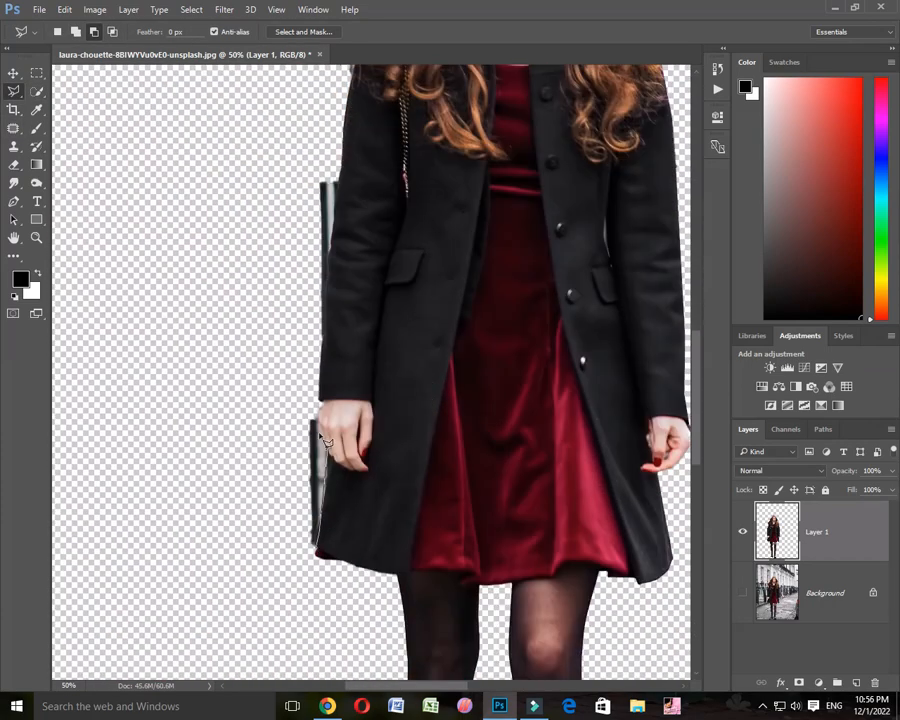
mouse_move(352, 243)
left_mouse_down()
mouse_move(339, 181)
mouse_move(265, 321)
mouse_move(269, 542)
left_mouse_up()
scroll(358, 577, "down", 1)
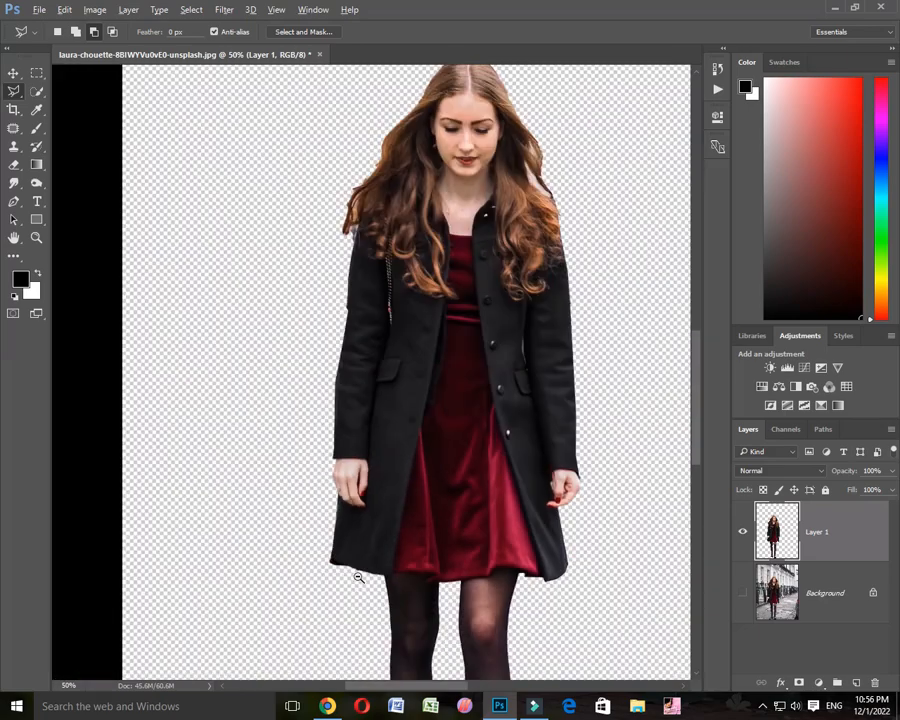
Outline the grey leftover patch above the woman's head with the Polygonal Lasso and delete it
scroll(358, 577, "down", 1)
scroll(440, 300, "up", 5)
scroll(428, 288, "up", 3)
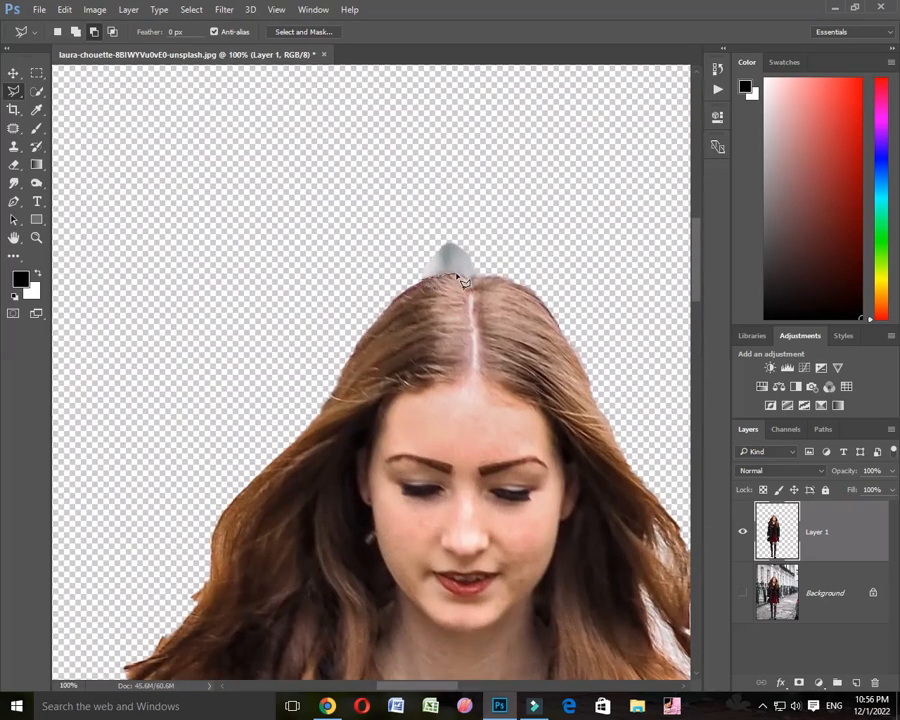
mouse_move(503, 275)
left_mouse_down()
mouse_move(420, 210)
mouse_move(404, 272)
left_mouse_up()
key("Delete")
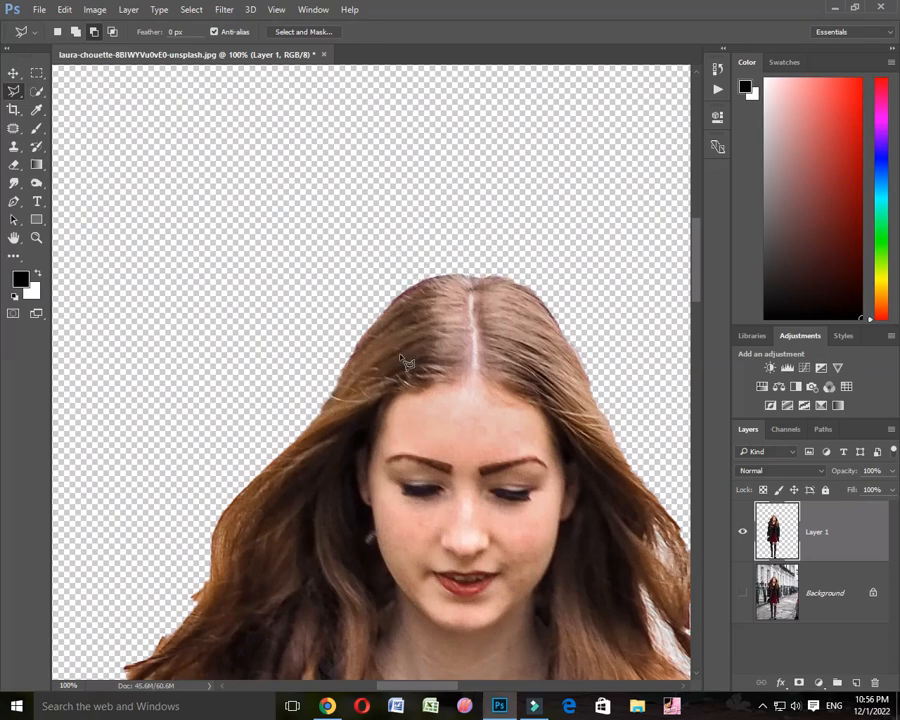
Trim the ragged outer edge of the hair above her right shoulder with the Polygonal Lasso
scroll(402, 362, "down", 1)
scroll(300, 433, "up", 1)
mouse_move(322, 380)
left_mouse_down()
mouse_move(321, 350)
mouse_move(290, 376)
mouse_move(292, 429)
mouse_move(287, 318)
left_mouse_up()
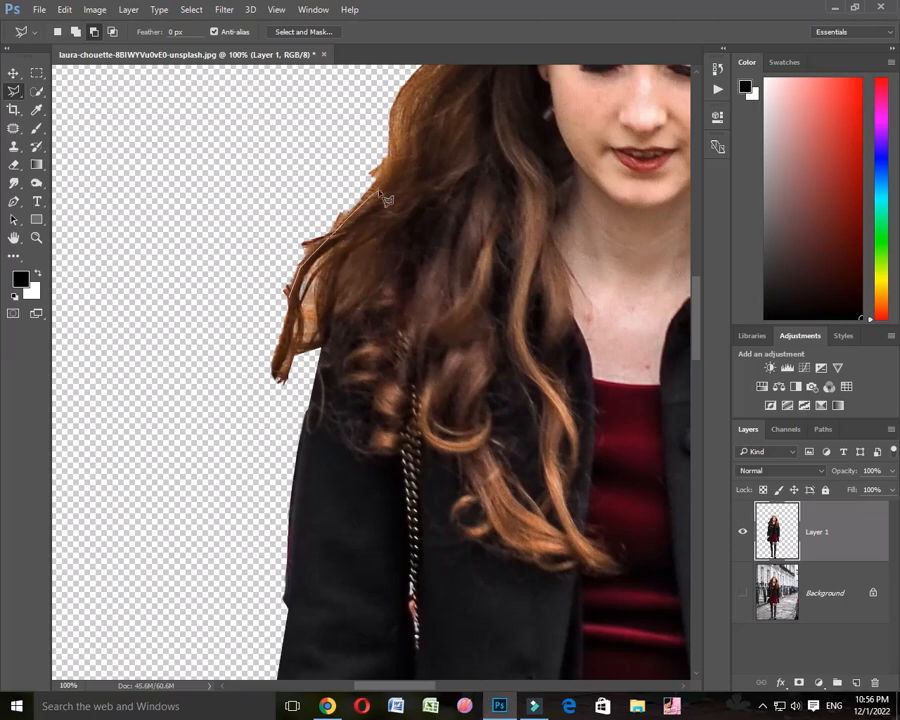
mouse_move(384, 198)
left_mouse_down()
mouse_move(257, 287)
mouse_move(253, 301)
left_mouse_up()
key("ctrl+0")
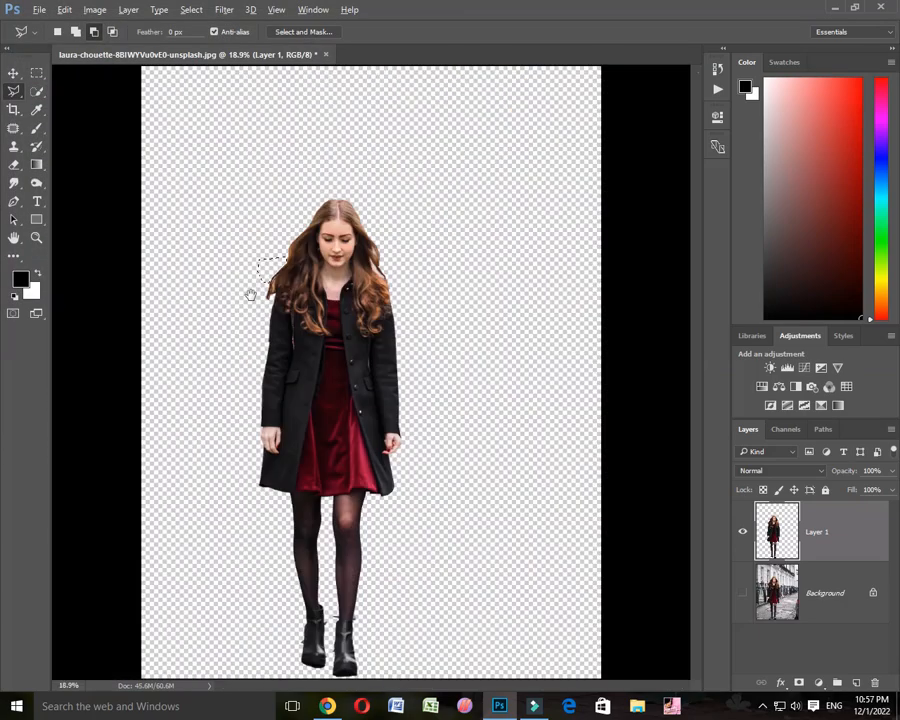
Delete the leftover pavement bits on both sides of the ankle just above her left boot
scroll(335, 645, "down", 1)
scroll(335, 645, "up", 4)
left_click_drag(349, 485, 300, 470)
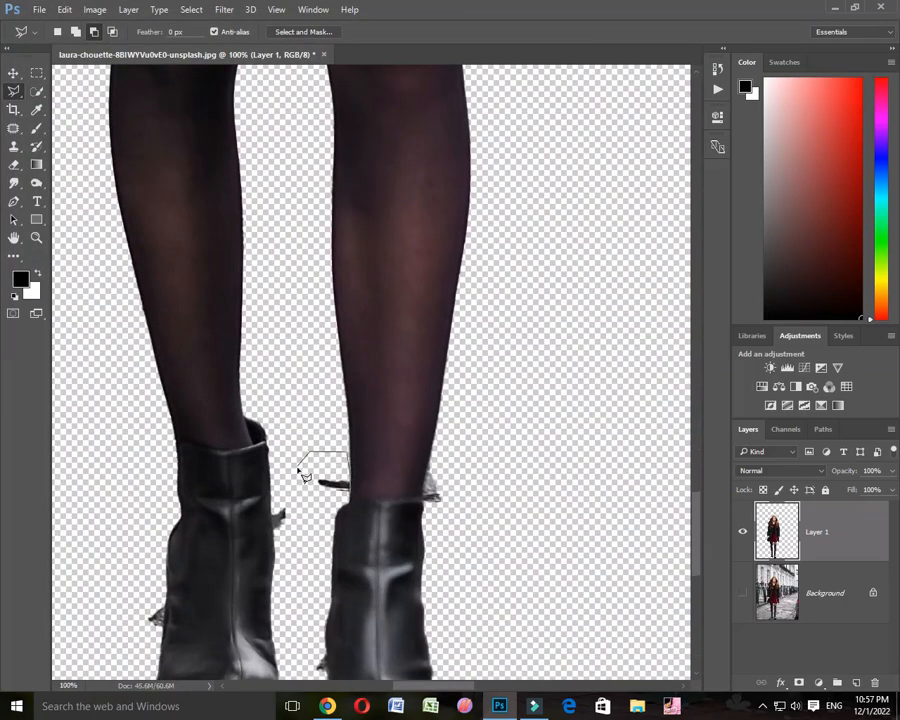
left_click_drag(328, 512, 345, 498)
key("Delete")
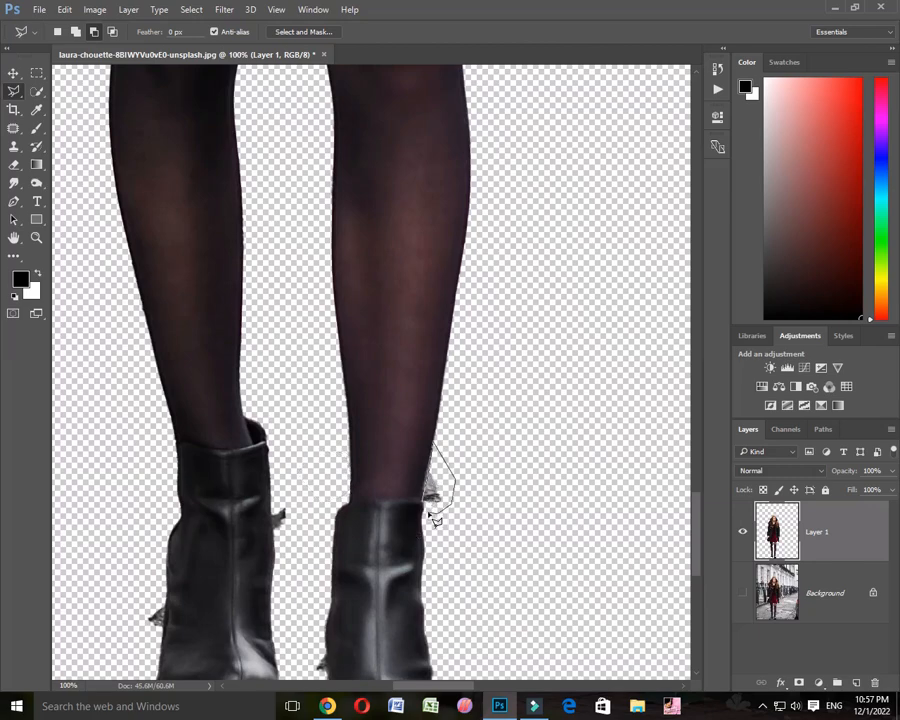
Switch to the Eraser and reduce its brush to 35 px for cleaning the stray bits around the boots
scroll(435, 520, "down", 5)
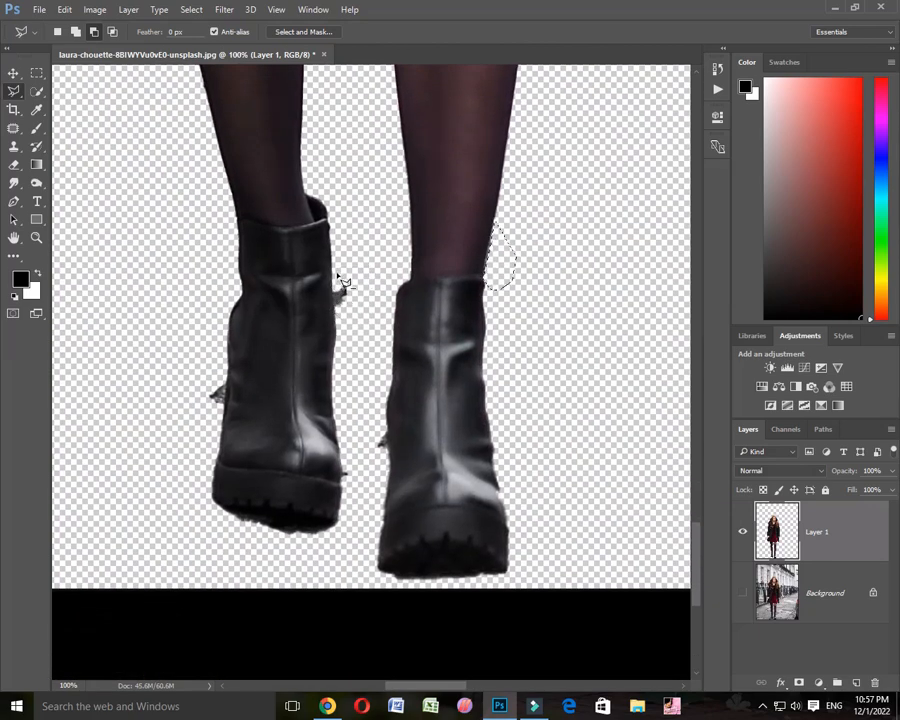
left_click_drag(343, 283, 354, 331)
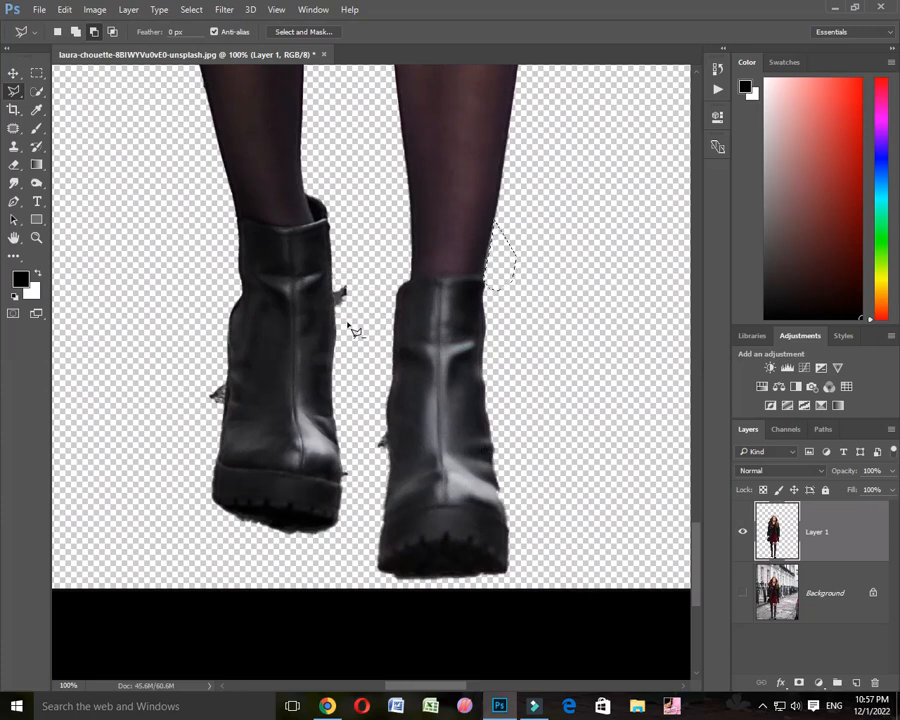
scroll(400, 456, "down", 1)
scroll(176, 252, "up", 2)
key("e")
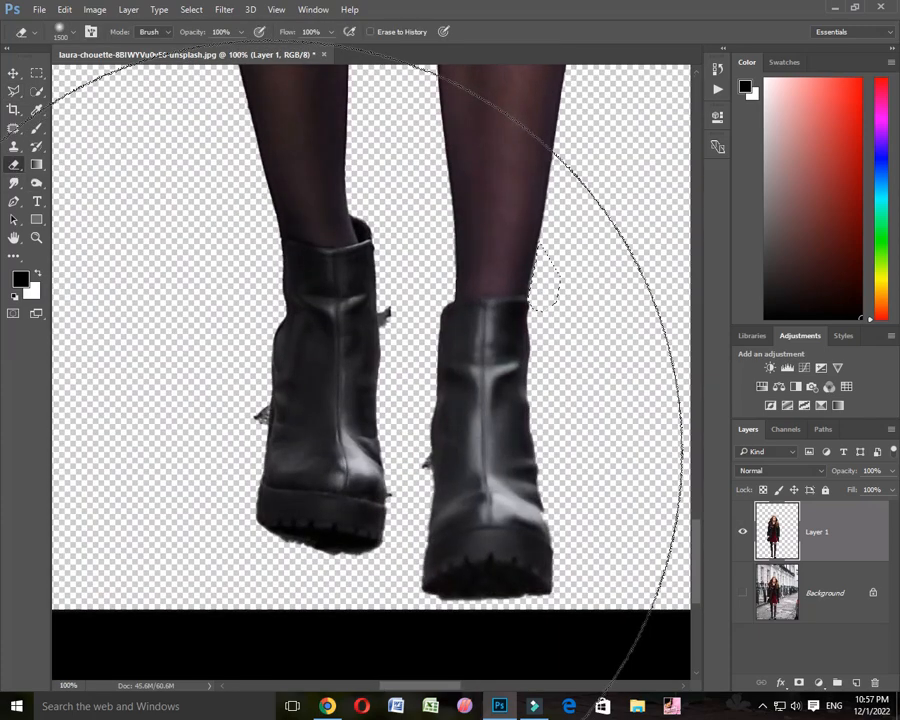
key("bracketleft")
key("bracketleft")
key("bracketleft")
key("bracketleft")
key("bracketleft")
key("bracketleft")
key("bracketleft")
key("bracketleft")
key("bracketleft")
key("bracketleft")
key("bracketleft")
key("bracketleft")
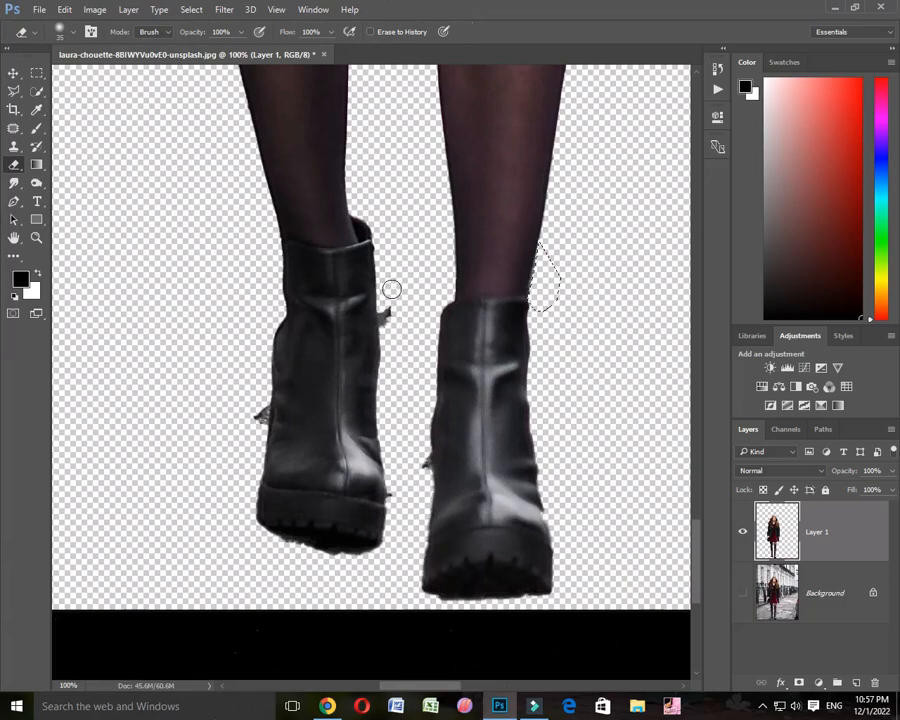
Hide Layer 1 and make the Background layer visible and active
left_click(742, 593)
left_click(742, 593)
scroll(466, 430, "down", 5)
key("ctrl+0")
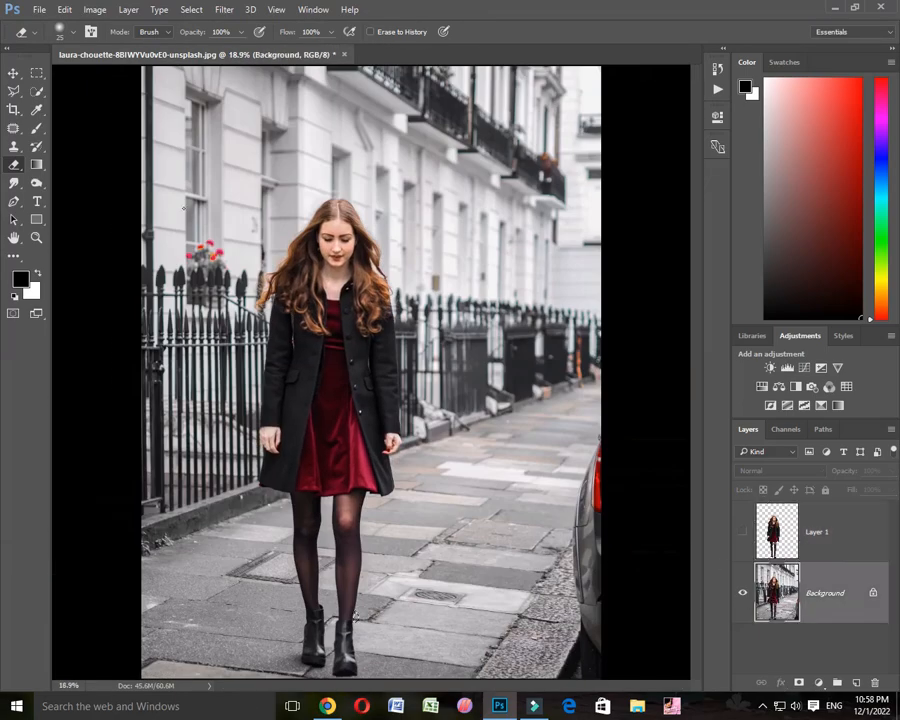
Select the whole woman on the Background layer with the Quick Selection tool, from her hair to both boots
key("i")
key("w")
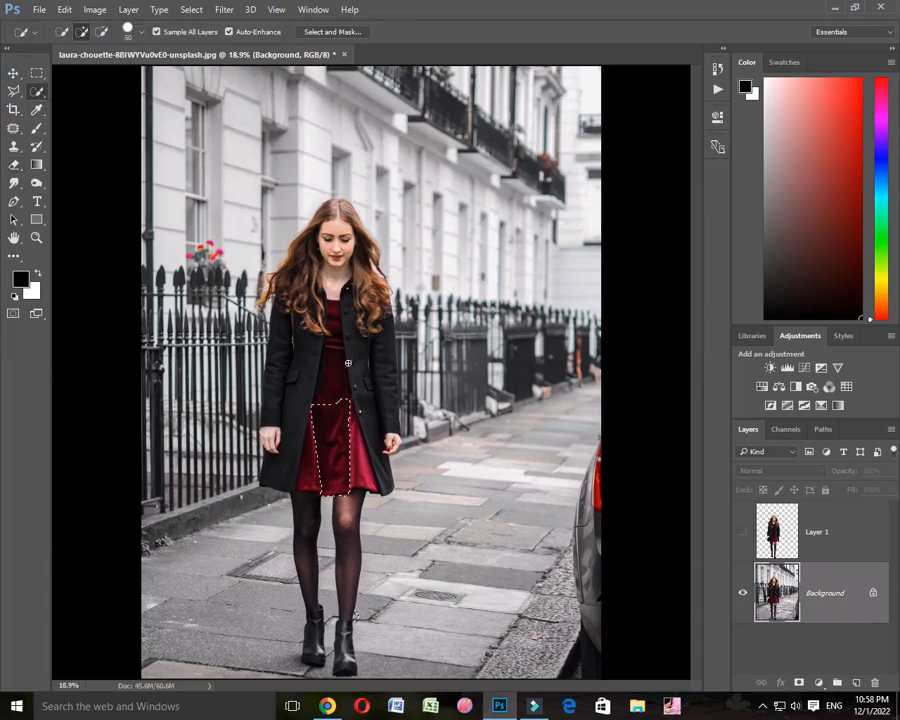
mouse_move(348, 363)
left_mouse_down()
mouse_move(380, 355)
mouse_move(335, 203)
mouse_move(319, 214)
mouse_move(315, 243)
mouse_move(287, 284)
mouse_move(276, 285)
mouse_move(270, 436)
left_mouse_up()
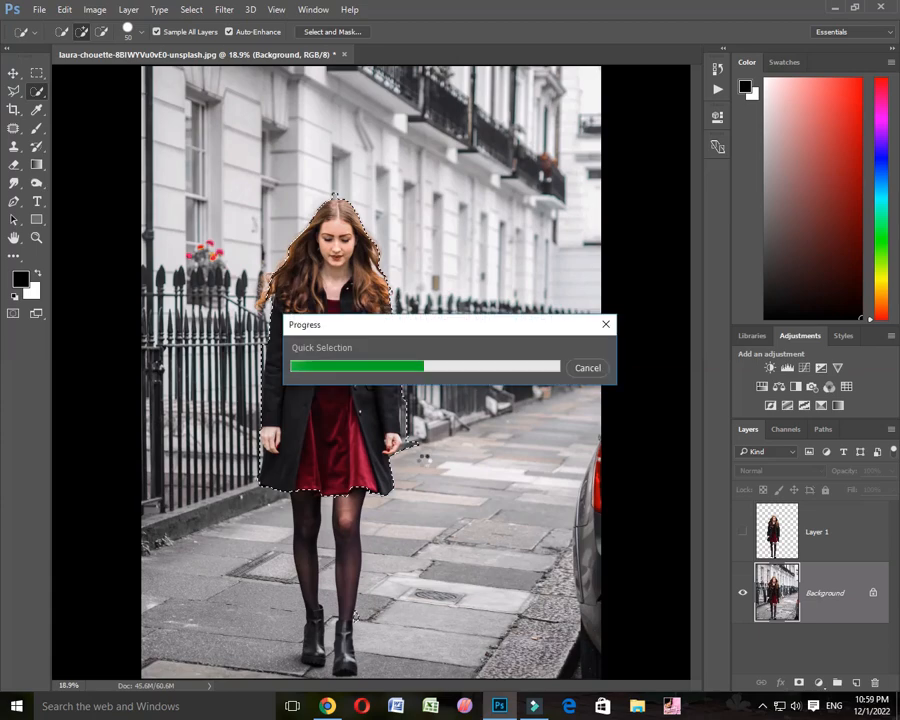
left_click_drag(345, 518, 344, 662)
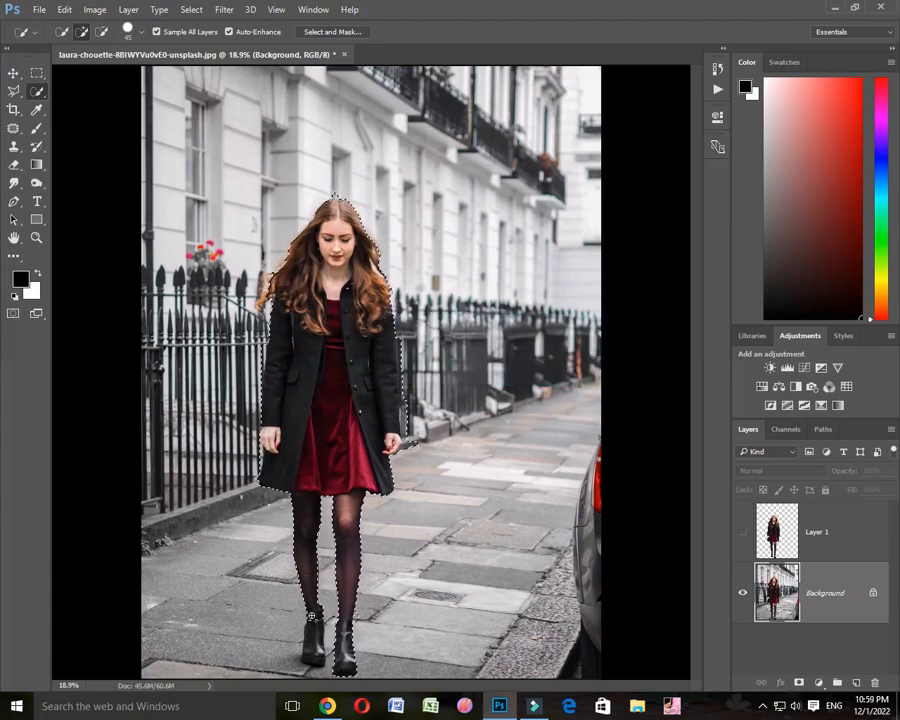
left_click_drag(306, 510, 311, 627)
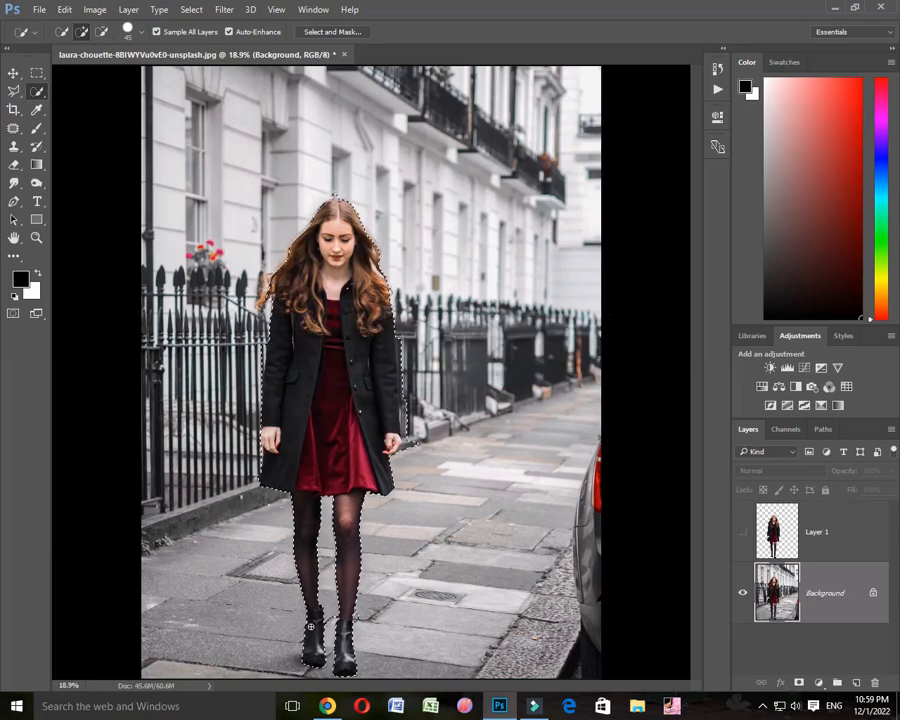
Fill the selected woman on the Background layer with Content-Aware contents and deselect
left_click(64, 9)
left_click(75, 208)
left_click(462, 202)
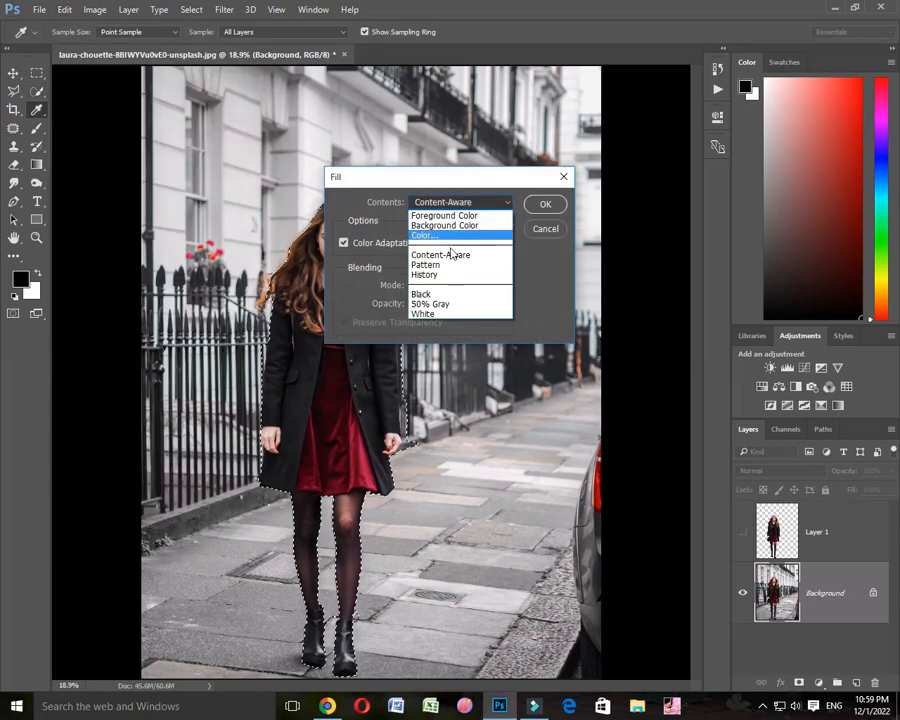
left_click(456, 254)
left_click(546, 232)
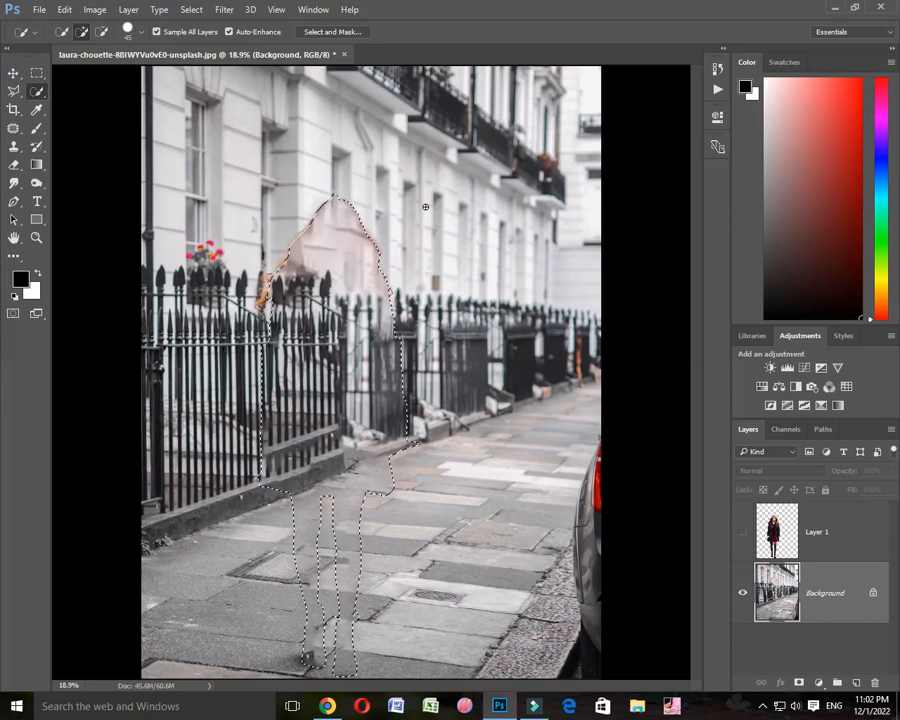
key("ctrl+d")
key("ctrl+minus")
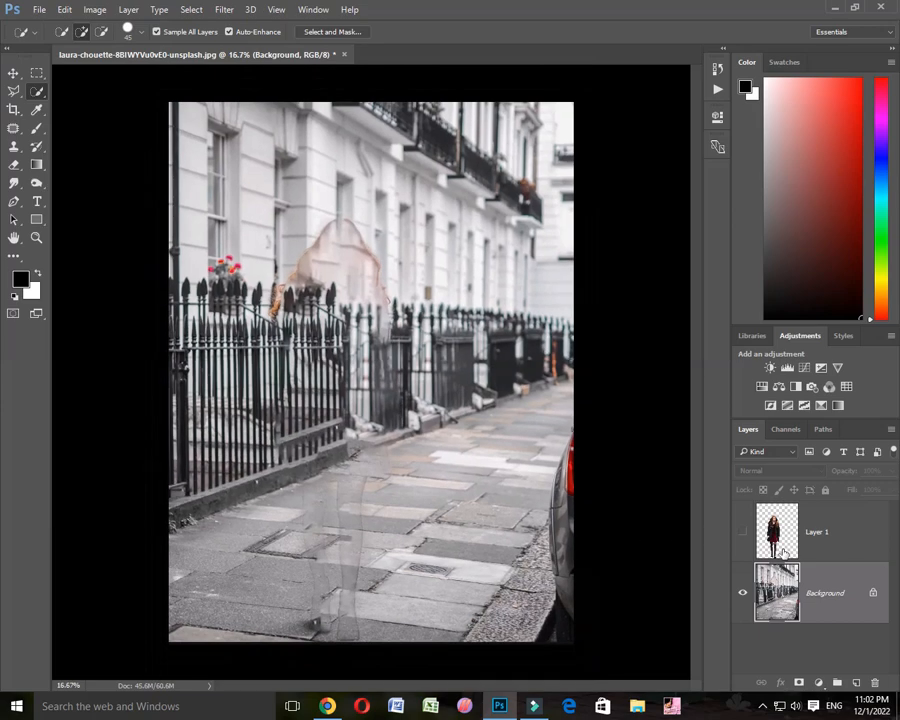
Show Layer 1 and apply a 57 px Tilt-Shift blur to the Background, centred below the feet with the fade starting near the knees
left_click(742, 531)
left_click(224, 9)
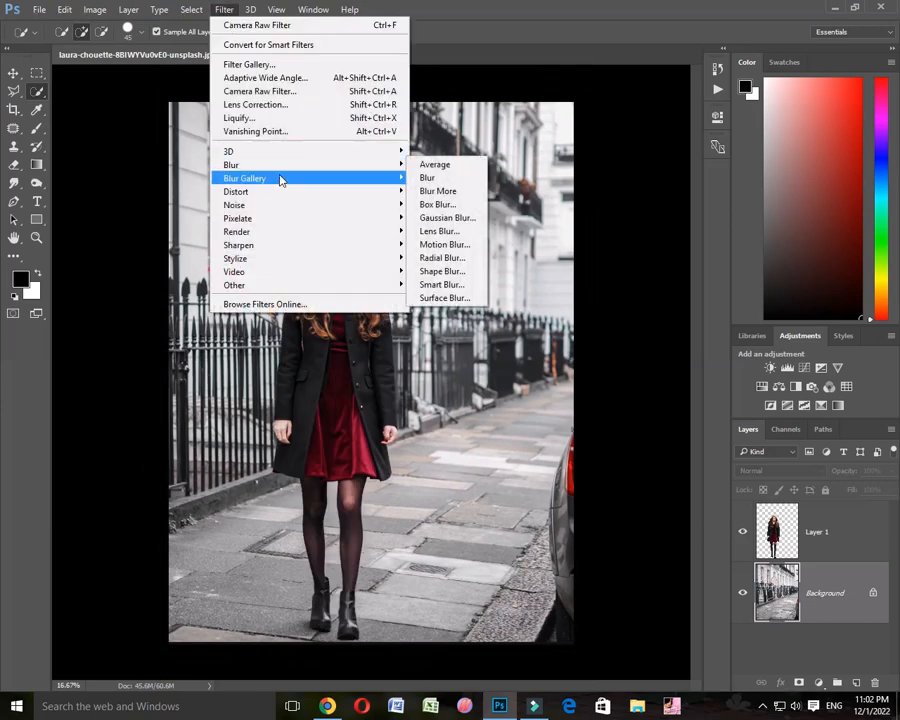
mouse_move(283, 179)
left_click(436, 196)
left_click_drag(369, 375, 367, 672)
left_click_drag(797, 146, 819, 147)
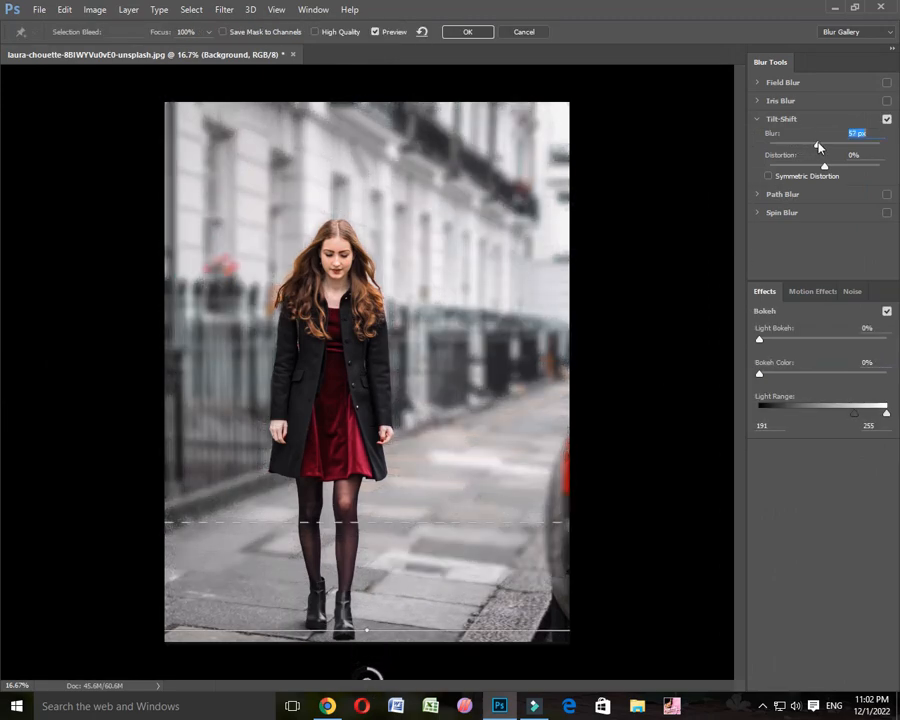
left_click_drag(436, 512, 442, 495)
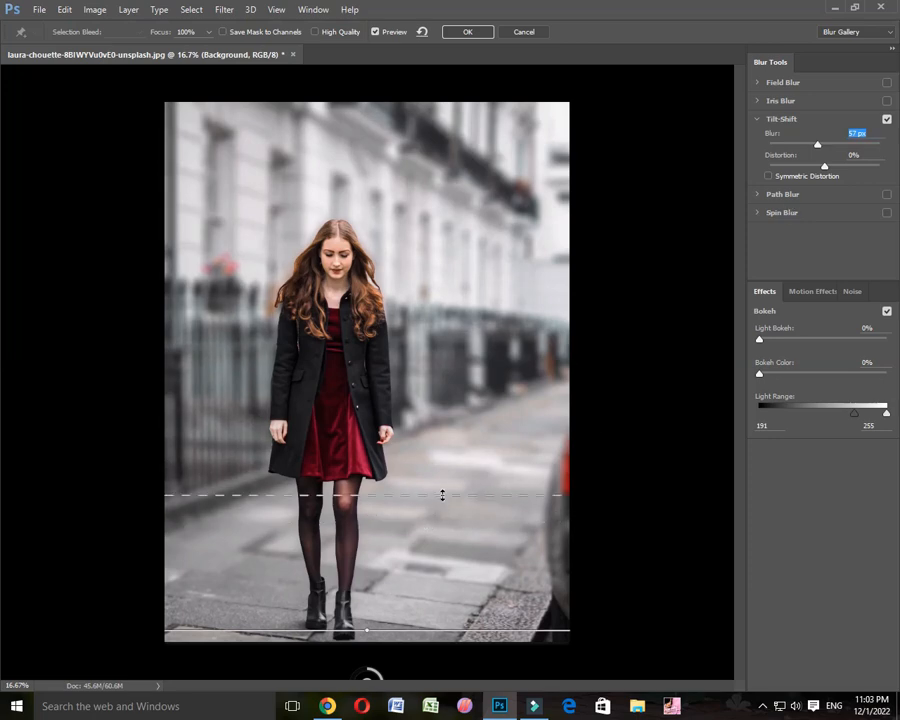
left_click(474, 36)
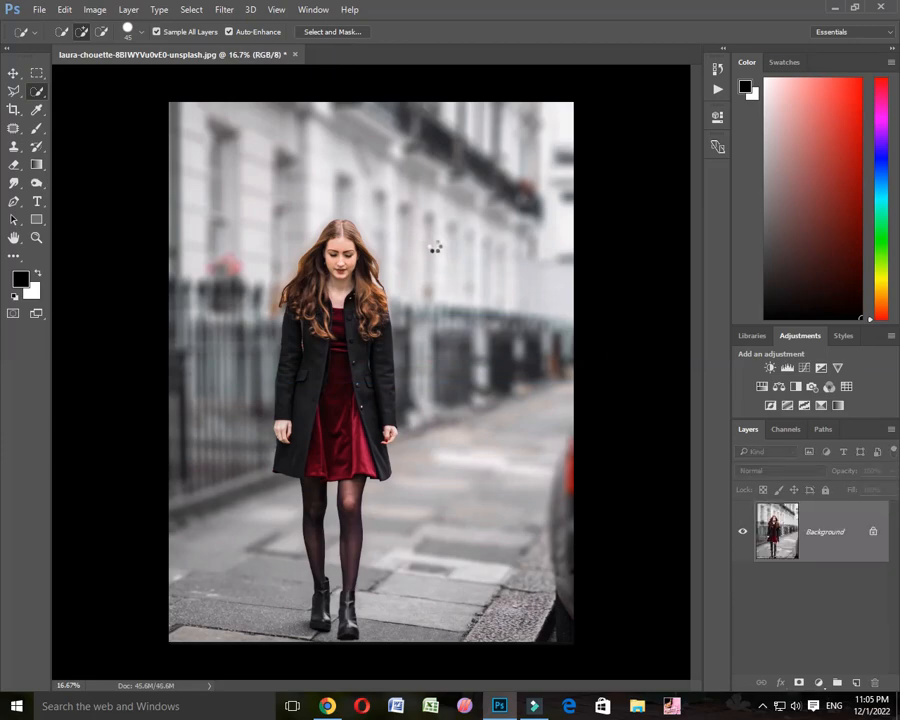
In the Camera Raw filter, set Contrast +27, Highlights +26, Whites +37 and Clarity -11, and darken the corners with a vignette
key("ctrl+shift+a")
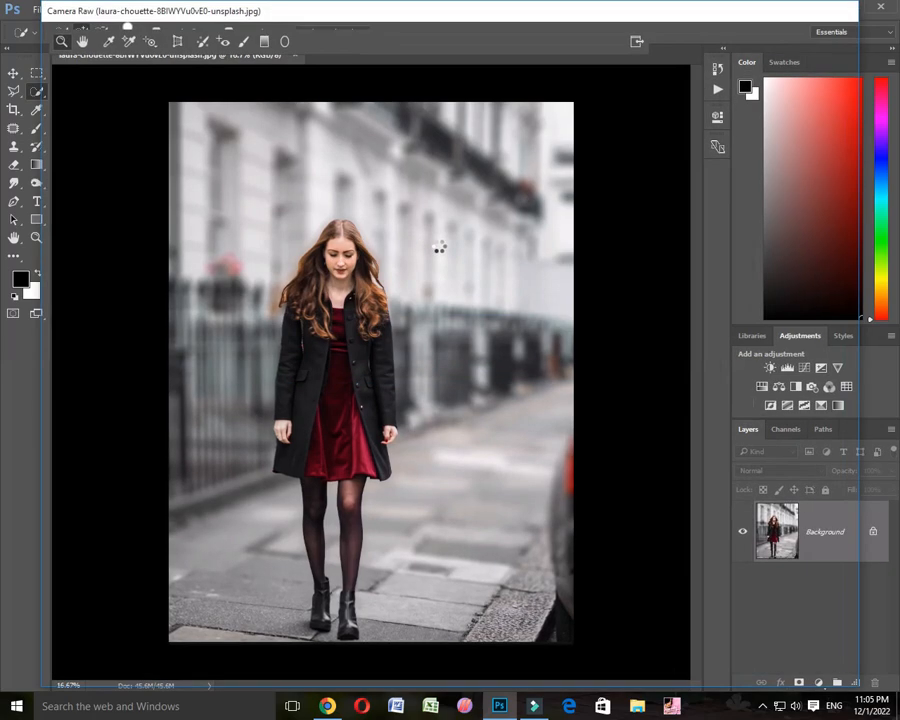
left_click_drag(752, 377, 780, 377)
left_click_drag(752, 333, 773, 310)
left_click_drag(751, 426, 746, 424)
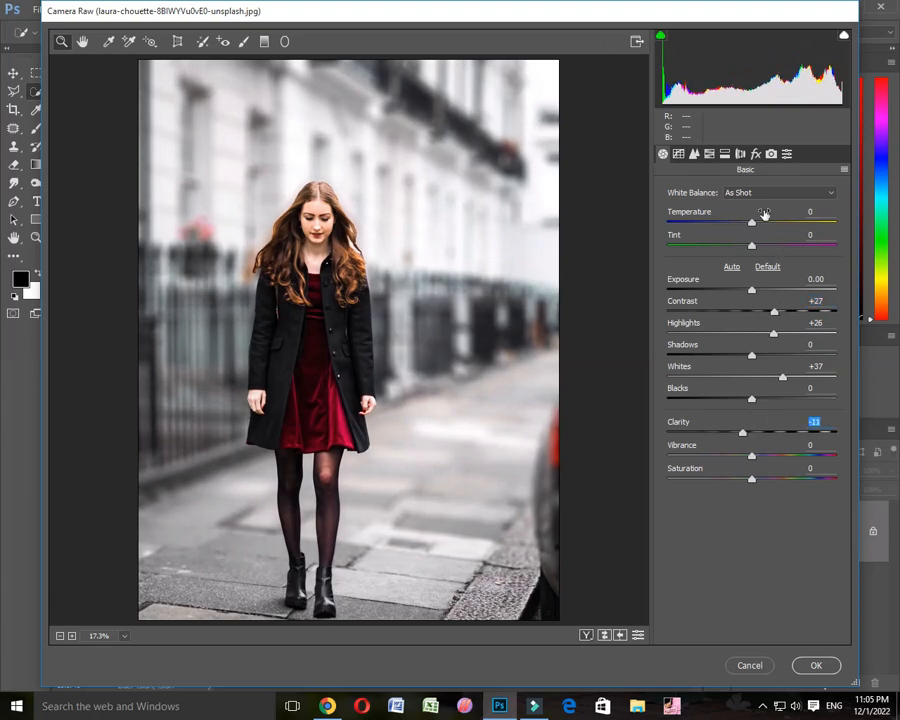
left_click(755, 153)
left_click_drag(752, 378, 733, 377)
Adjust colour saturation on the woman's head with the Targeted Adjustment tool, and switch the tool to luminance
left_click(709, 154)
left_click(150, 41)
right_click(378, 196)
left_click(380, 243)
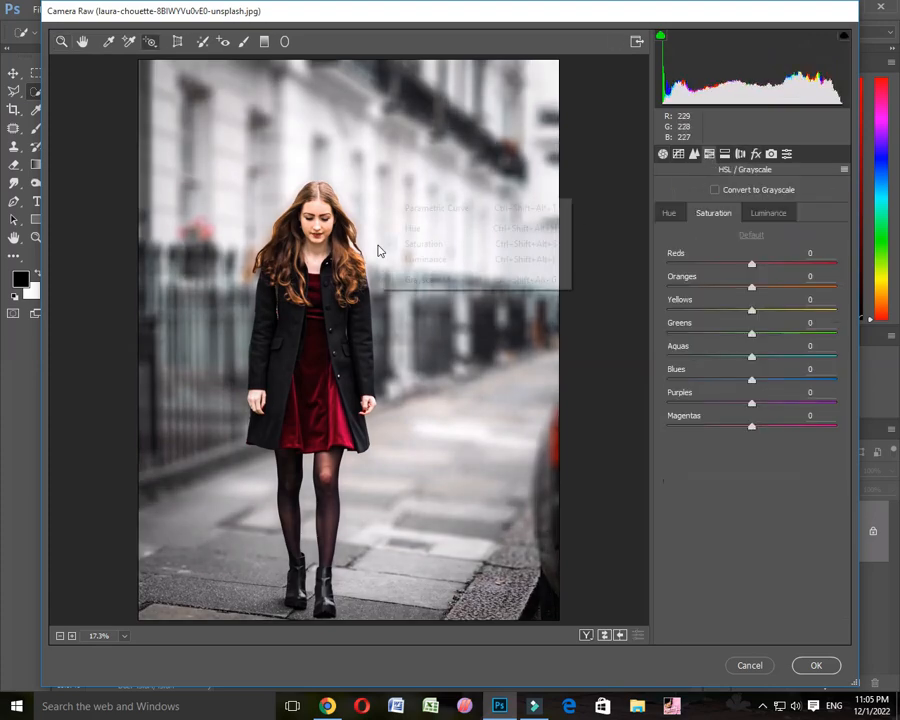
left_click_drag(322, 192, 317, 189)
right_click(317, 163)
left_click(326, 224)
Raise the luminance noise reduction, Vibrance and Shadows, and apply the Camera Raw filter
left_click(694, 154)
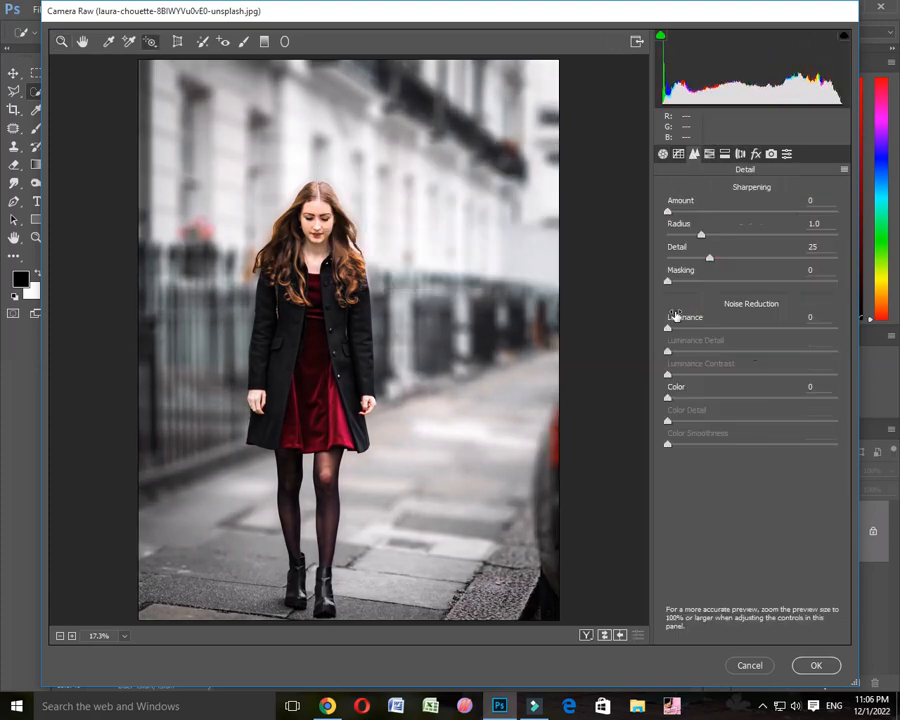
left_click_drag(668, 328, 706, 328)
left_click(662, 153)
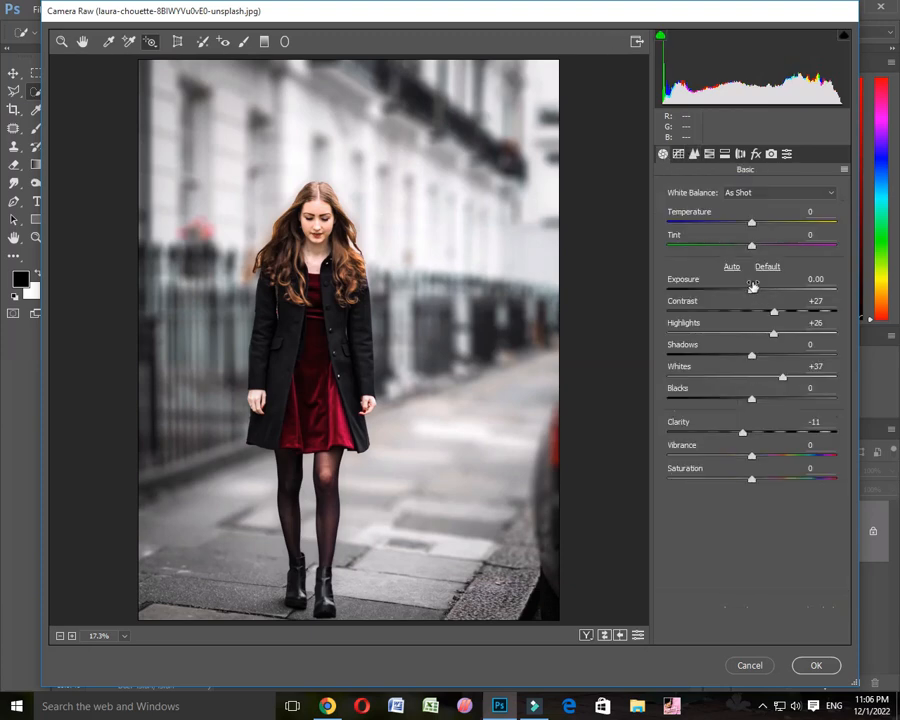
left_click_drag(754, 452, 766, 451)
left_click_drag(752, 354, 768, 347)
key("Return")
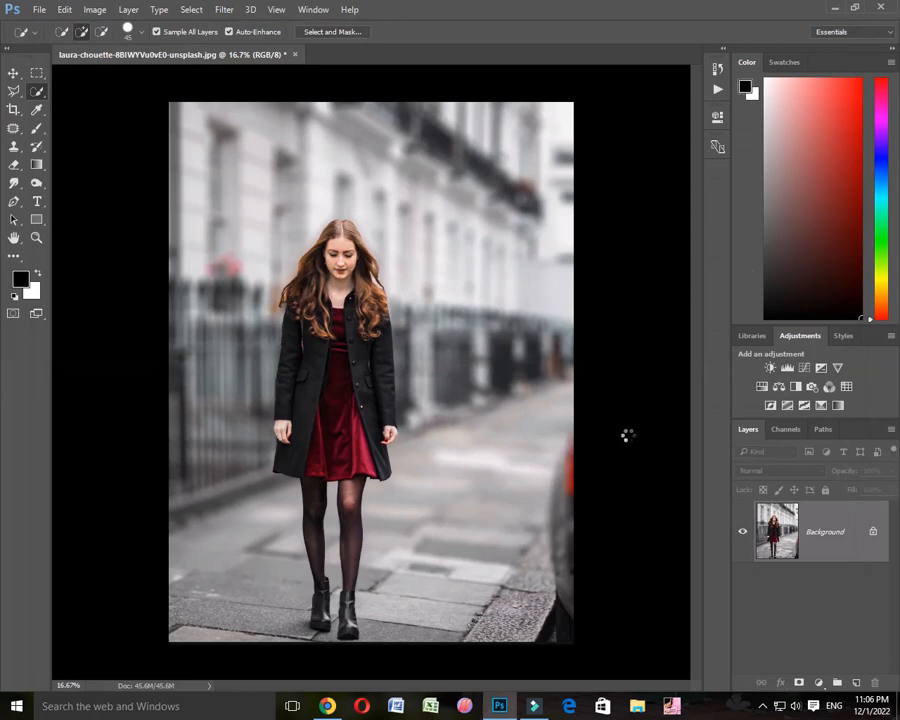